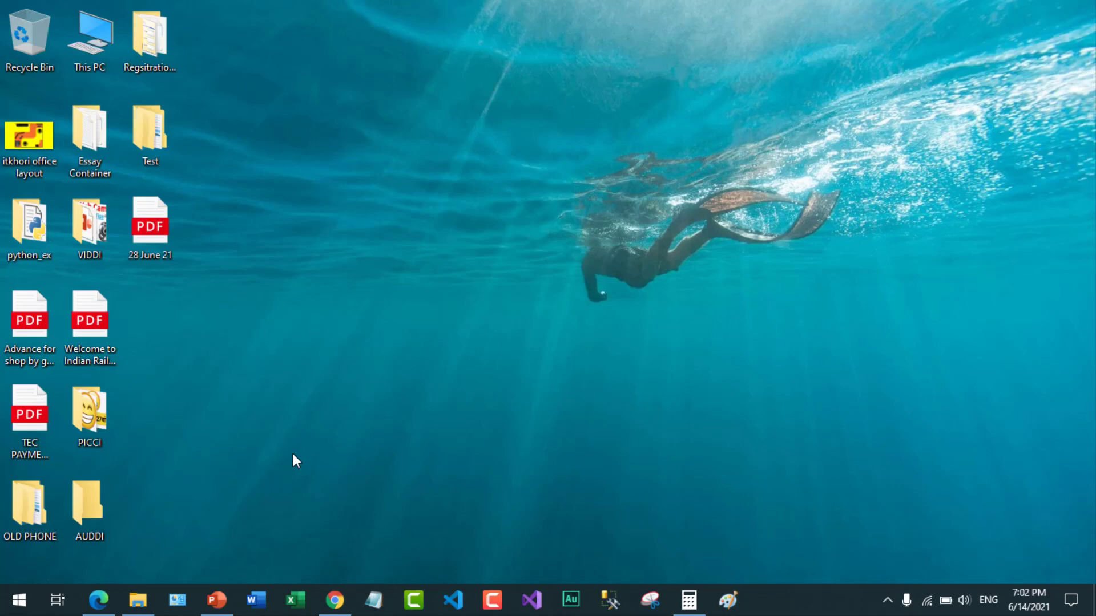
- Refresh the desktop and start creating a new shortcut on it
right_click(347, 269)
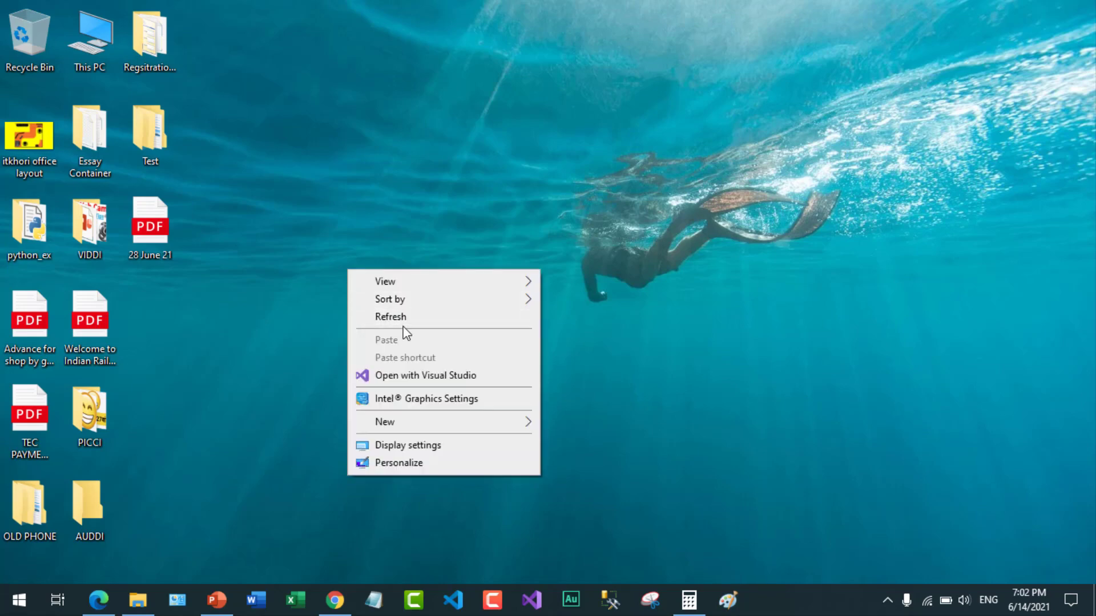
click(405, 318)
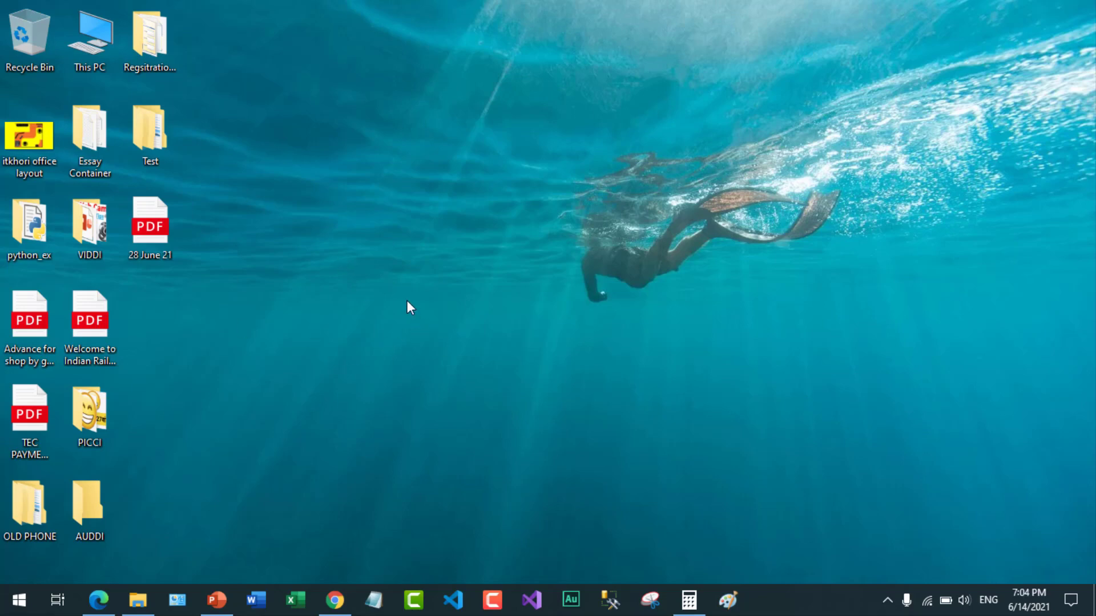
right_click(421, 301)
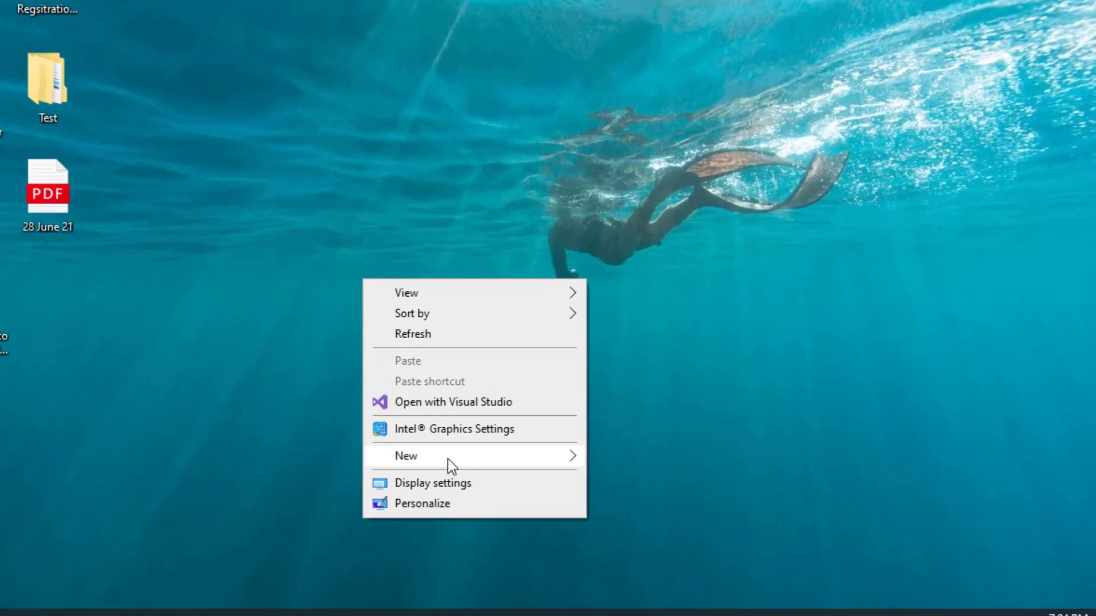
mouse_move(495, 448)
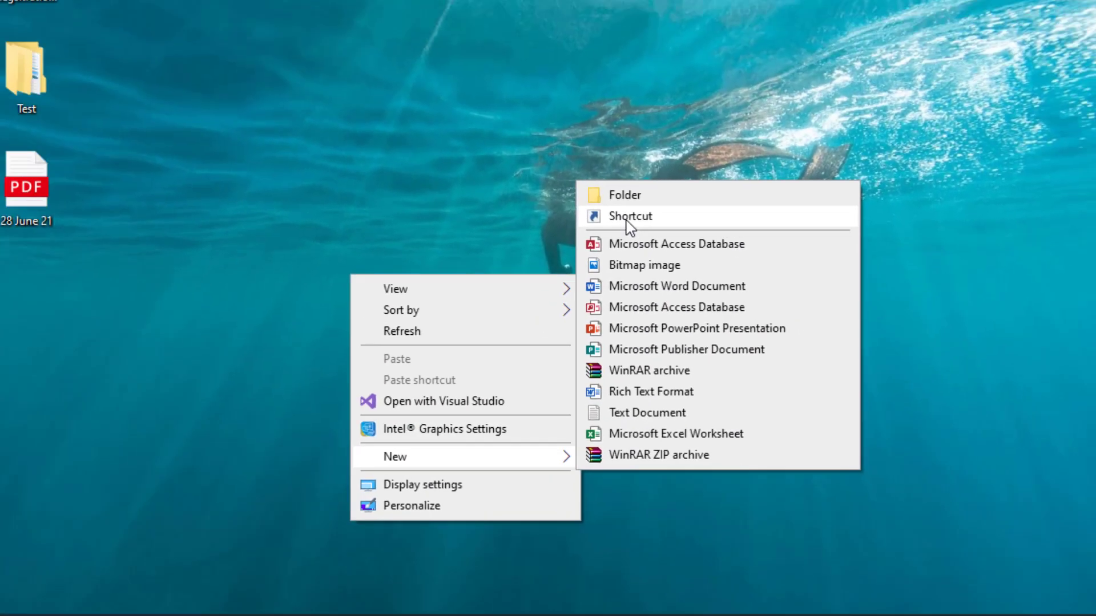
click(556, 124)
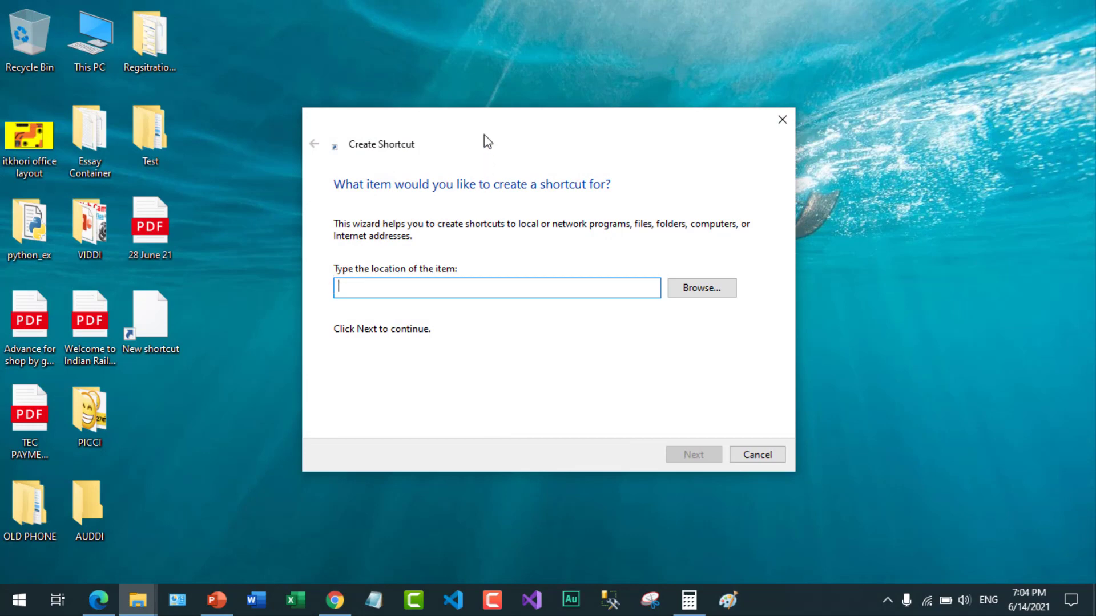
drag(480, 130, 593, 130)
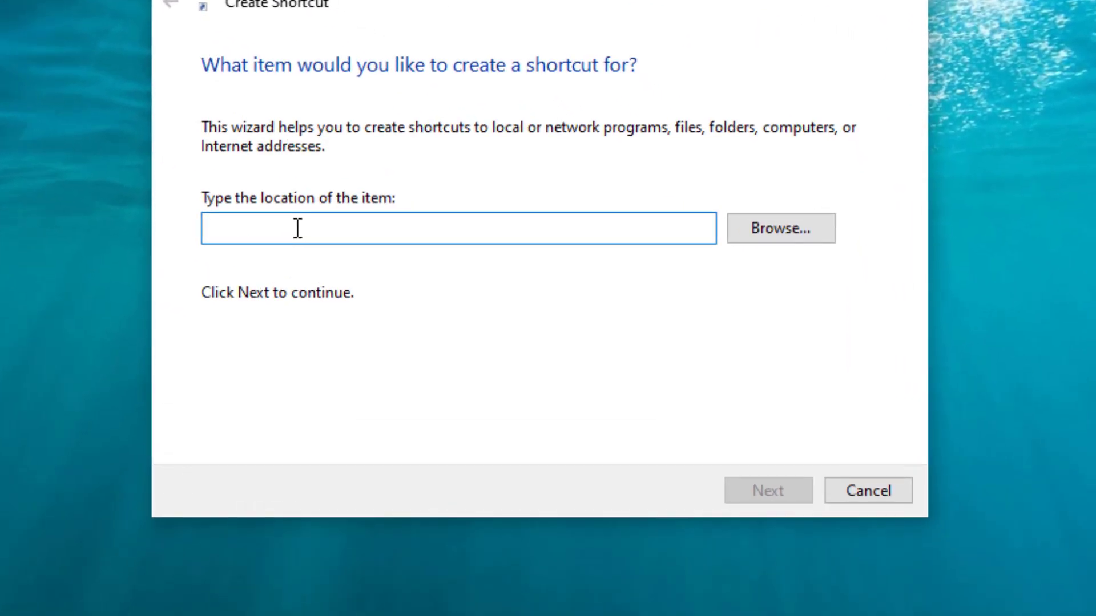
- Enter the command "shutdown -s -t" as the location of the shortcut's item
text(SHUT)
key(BackSpace)
key(BackSpace)
key(BackSpace)
key(BackSpace)
text(shutdown)
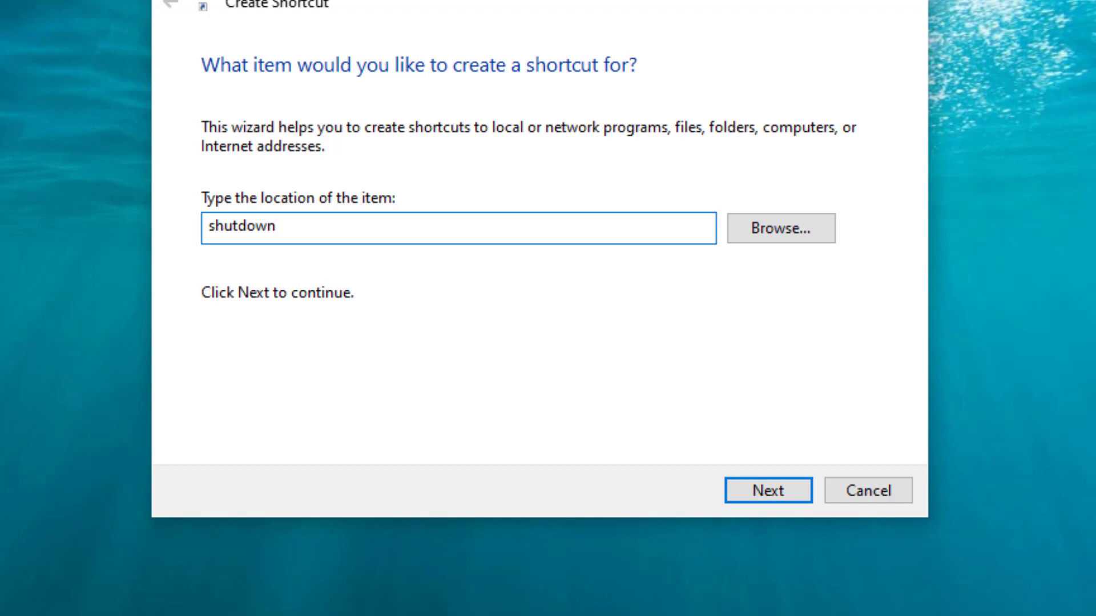
text( -s -t)
drag(294, 231, 282, 231)
click(292, 230)
drag(297, 229, 316, 229)
click(328, 230)
- Switch to Calculator and multiply 60 by 60 to work out the seconds in one hour
click(816, 615)
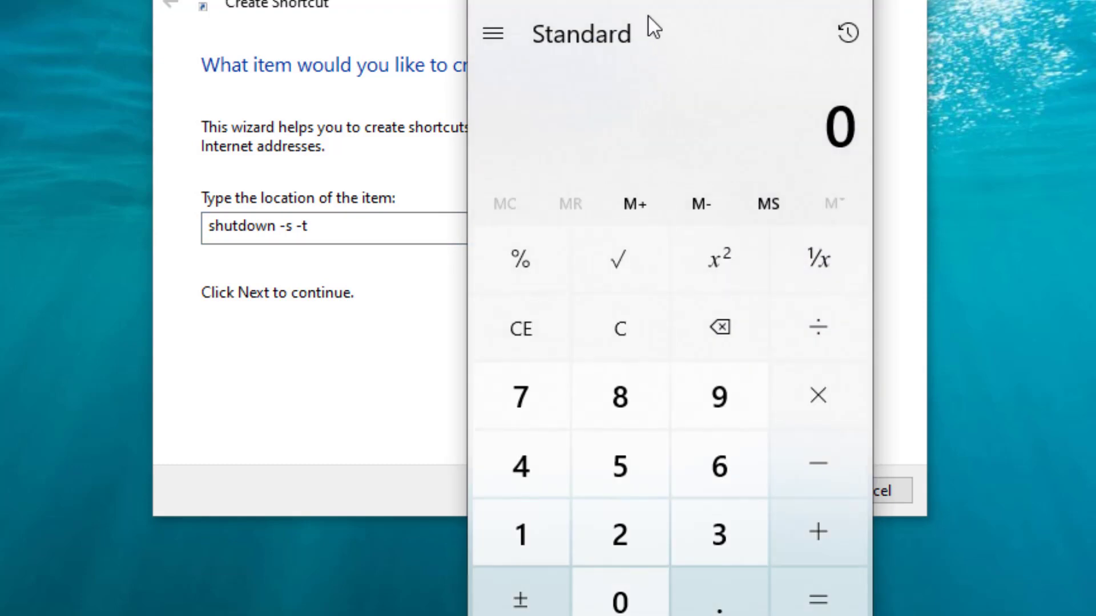
drag(649, 29, 837, 0)
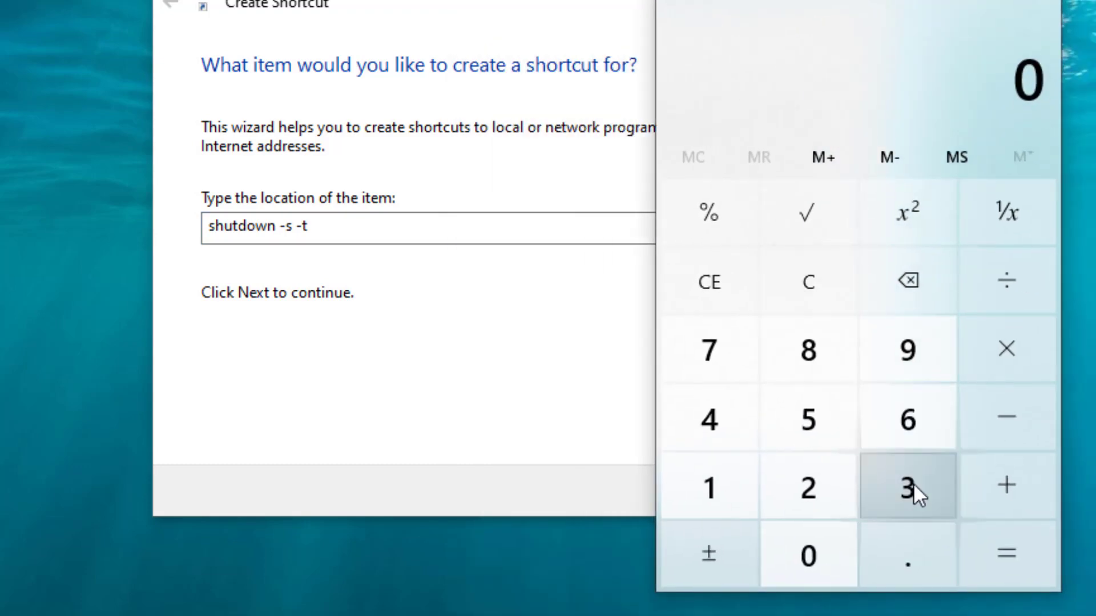
click(789, 286)
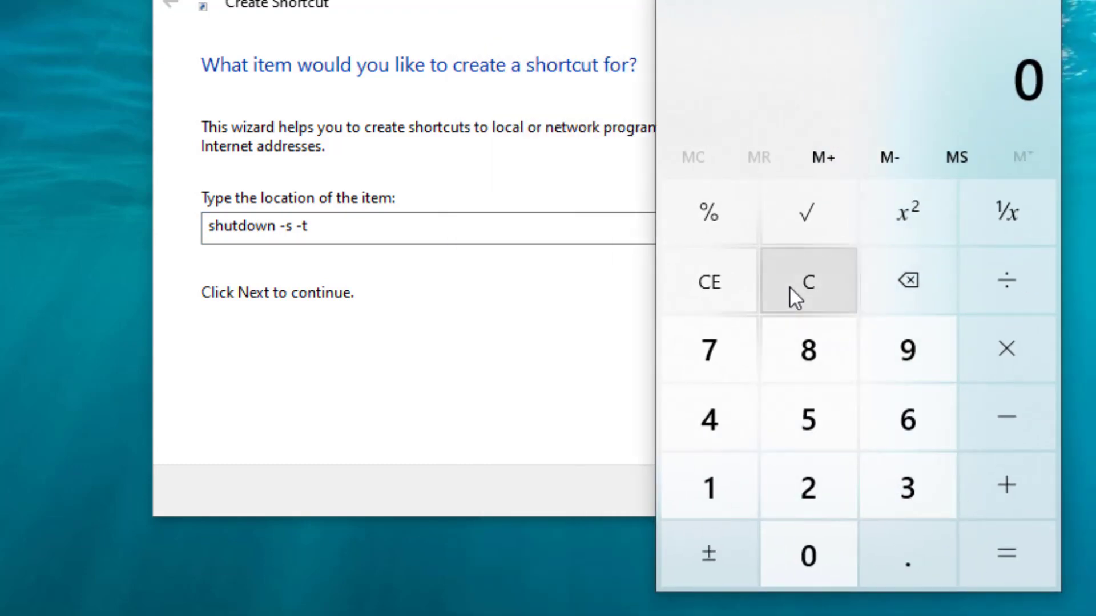
click(914, 421)
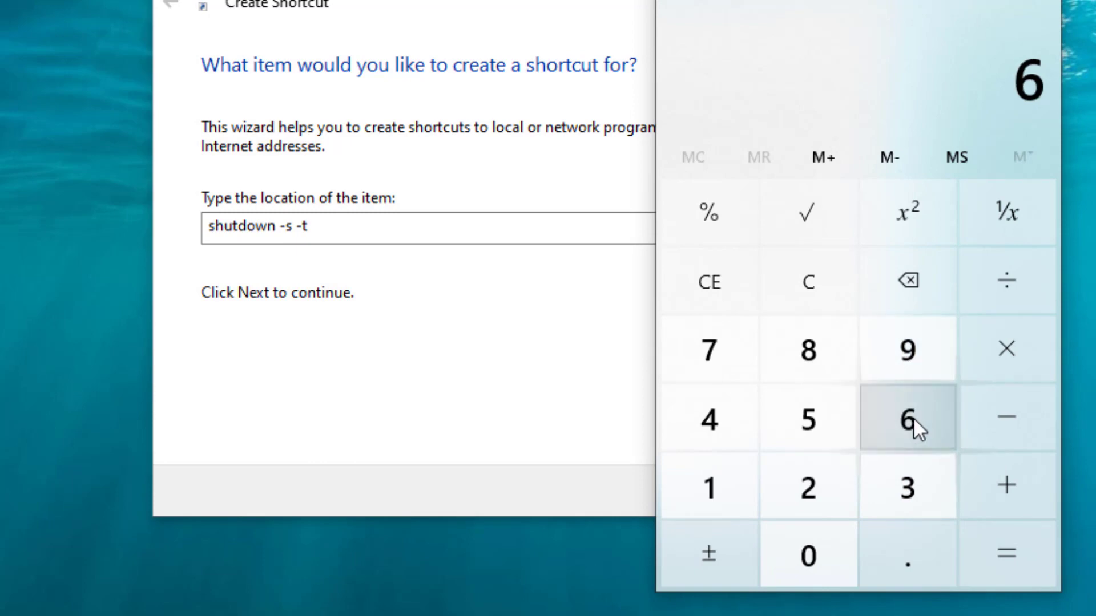
click(826, 557)
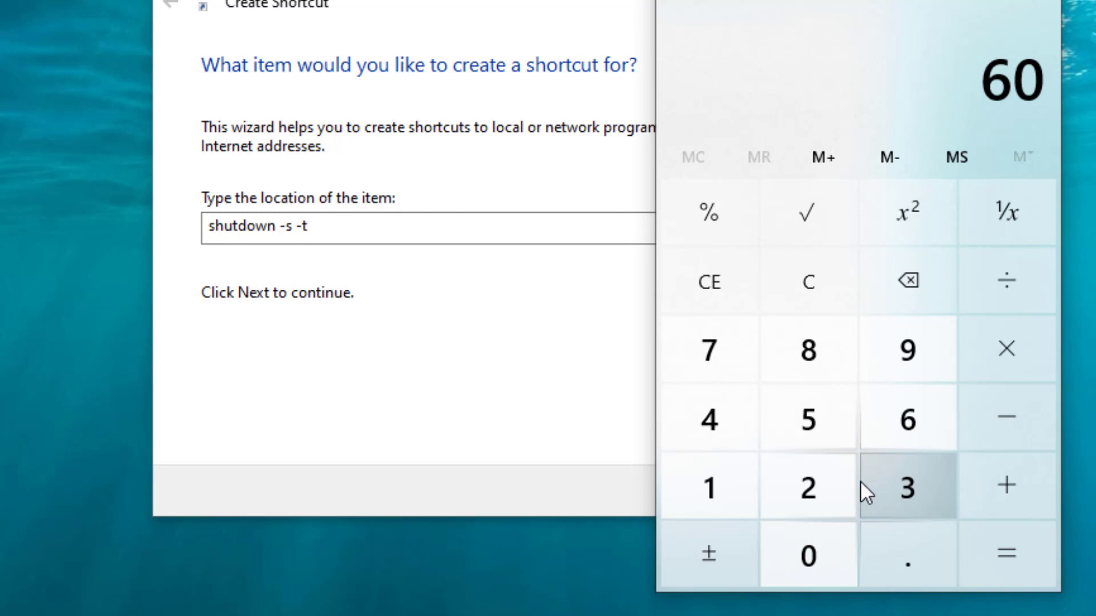
click(1005, 366)
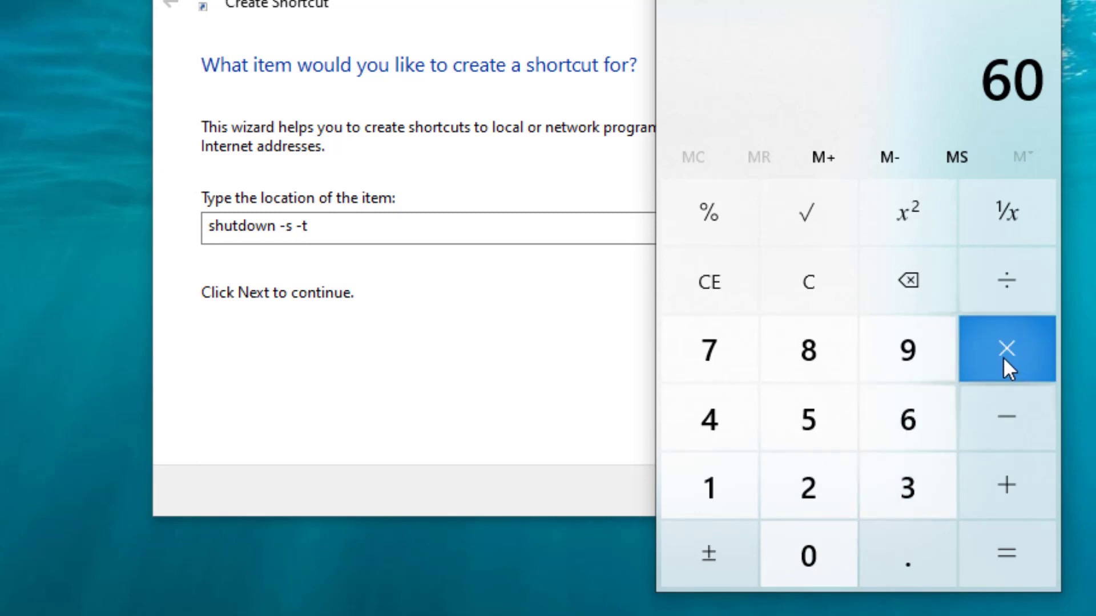
click(919, 419)
click(820, 560)
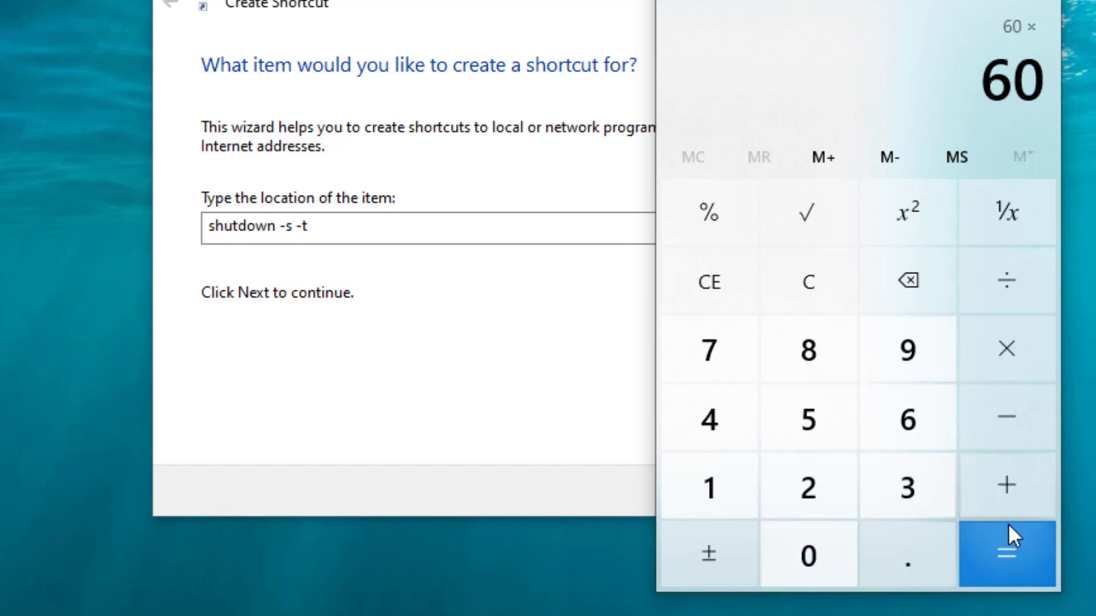
click(1008, 528)
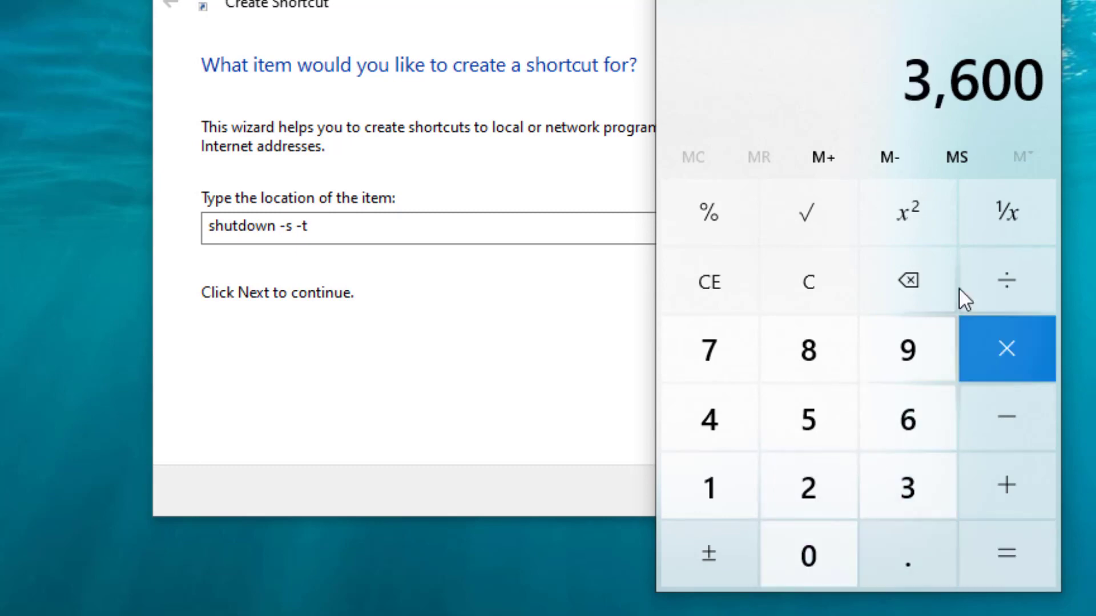
drag(906, 80, 1033, 74)
click(920, 91)
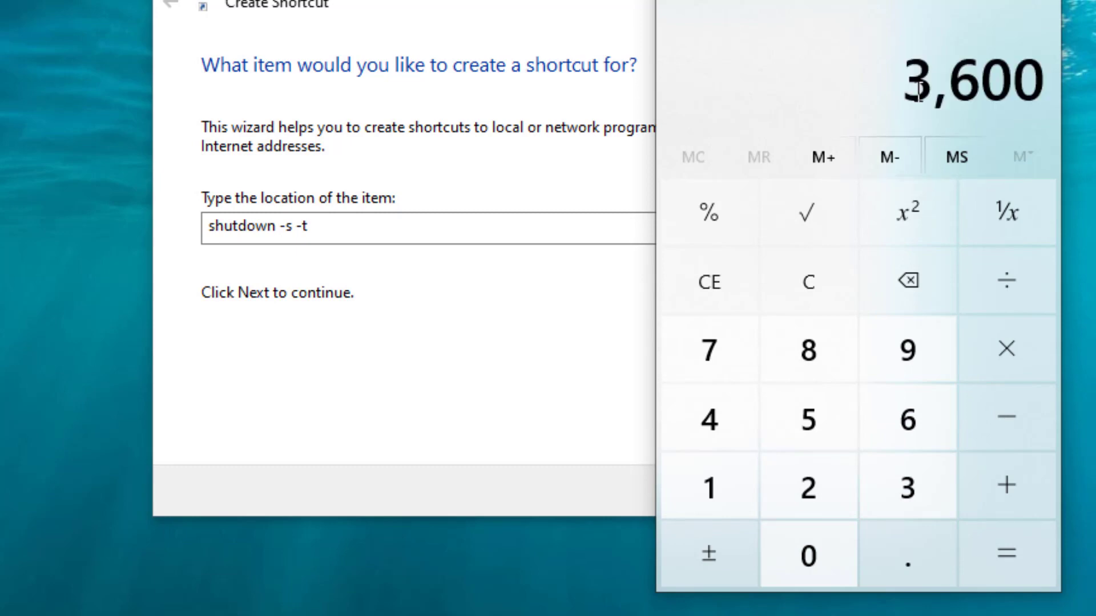
drag(918, 86, 1044, 77)
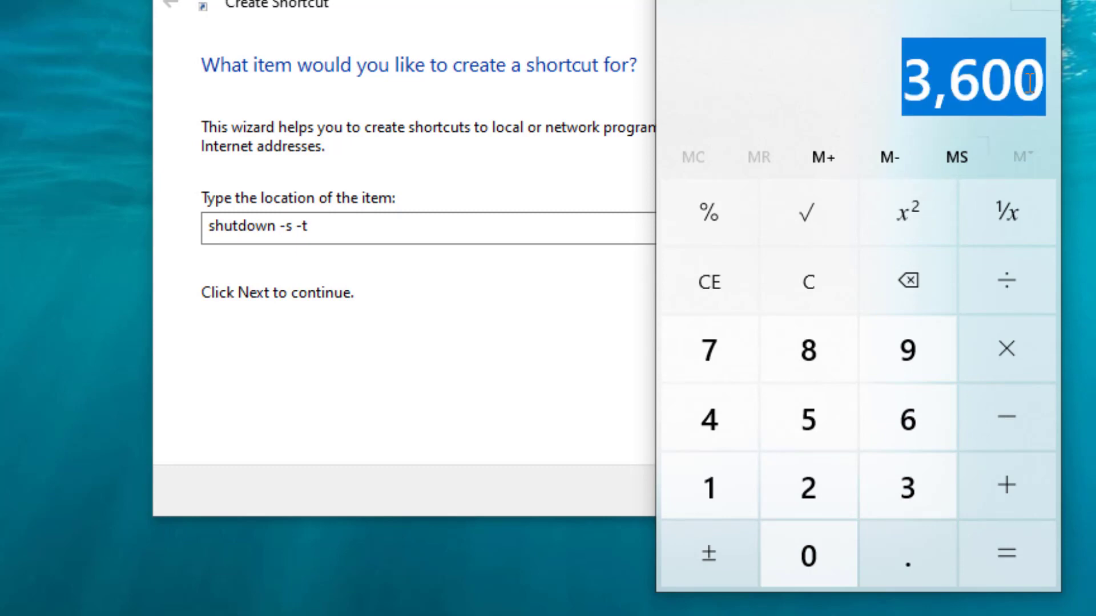
click(884, 99)
- Divide the calculated one-hour value by 2 to work out the seconds in half an hour
click(1010, 290)
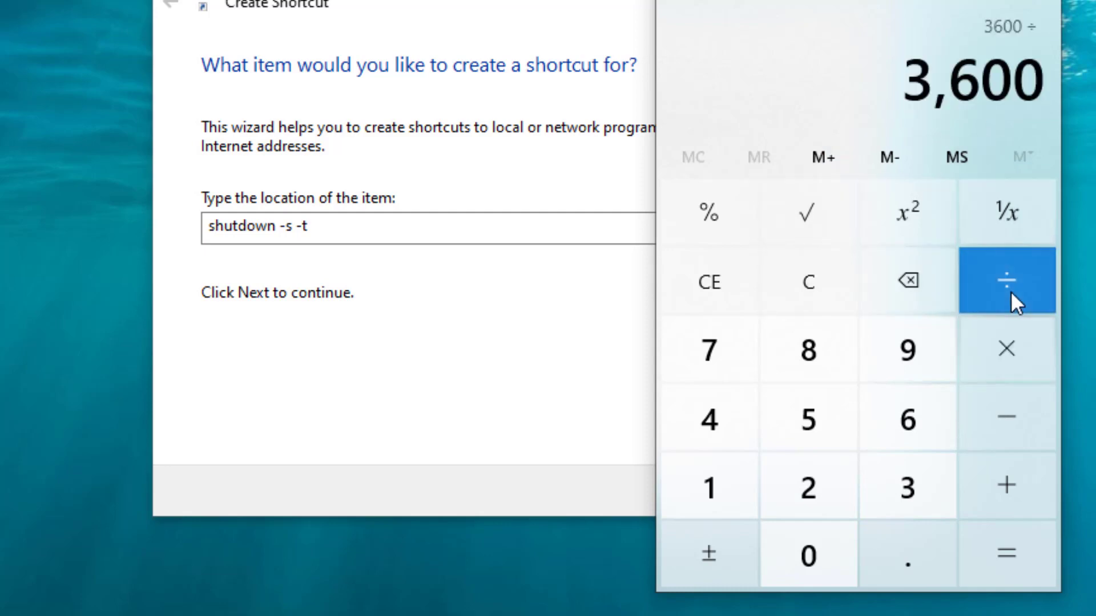
click(827, 480)
click(1005, 565)
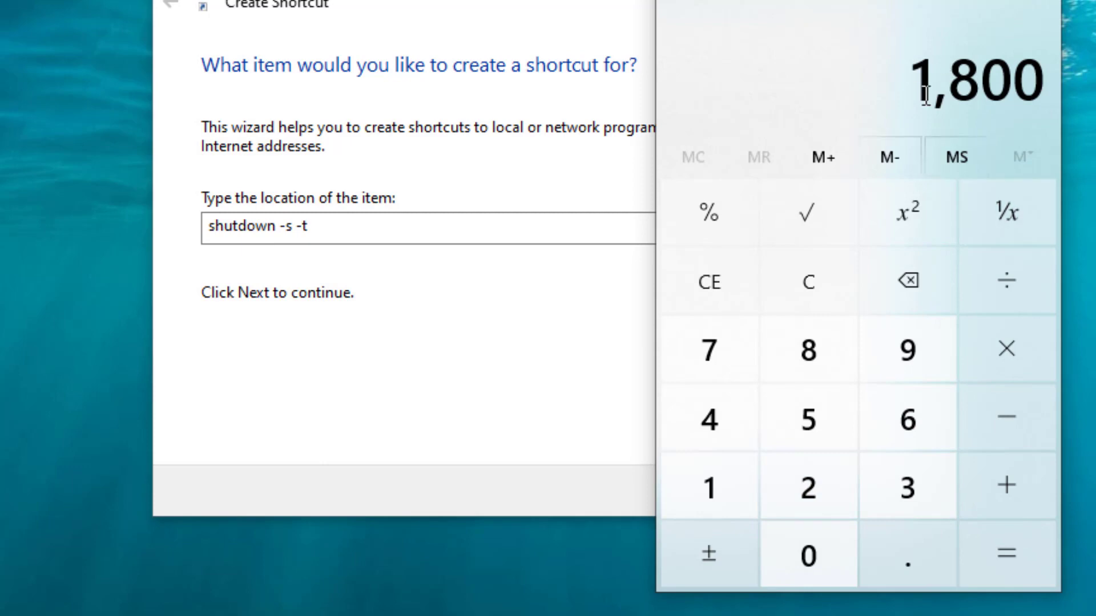
drag(935, 79, 1047, 77)
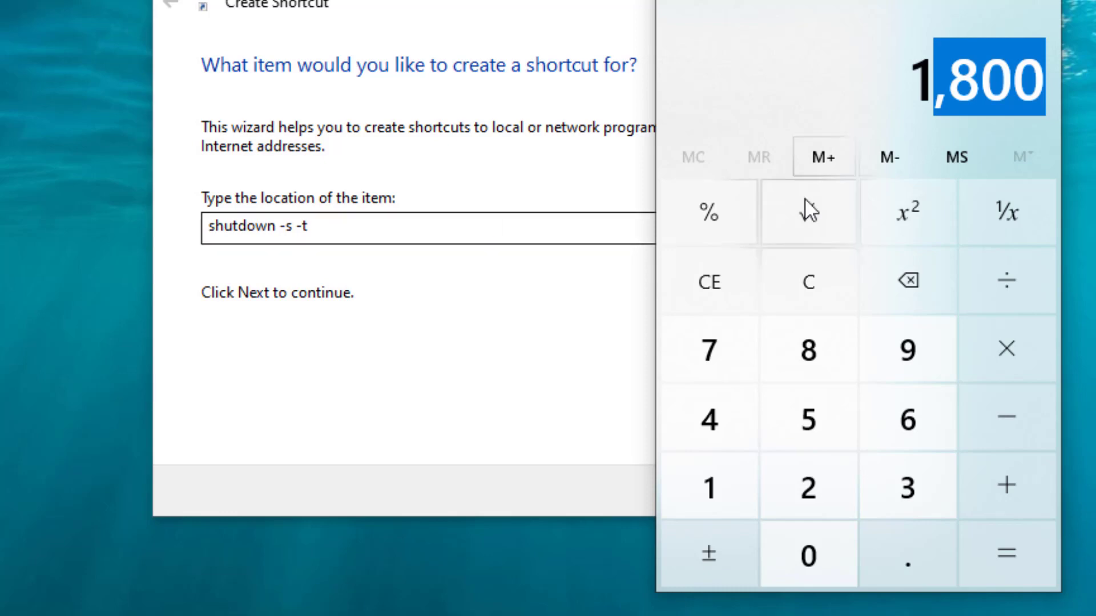
click(939, 113)
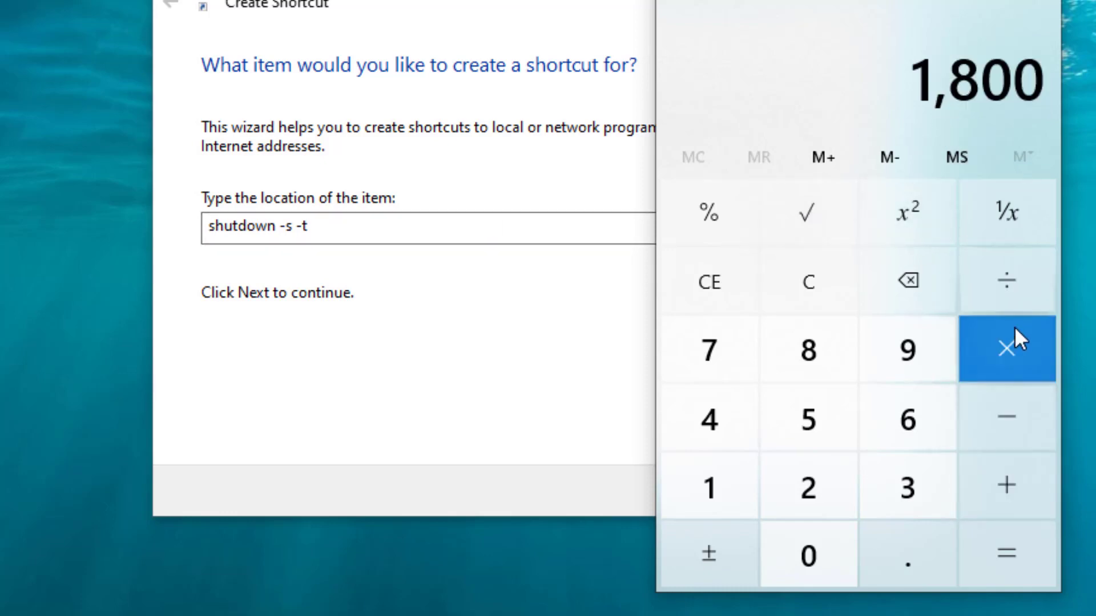
- Add 1800 to the half-hour value in Calculator and highlight the total
click(1010, 488)
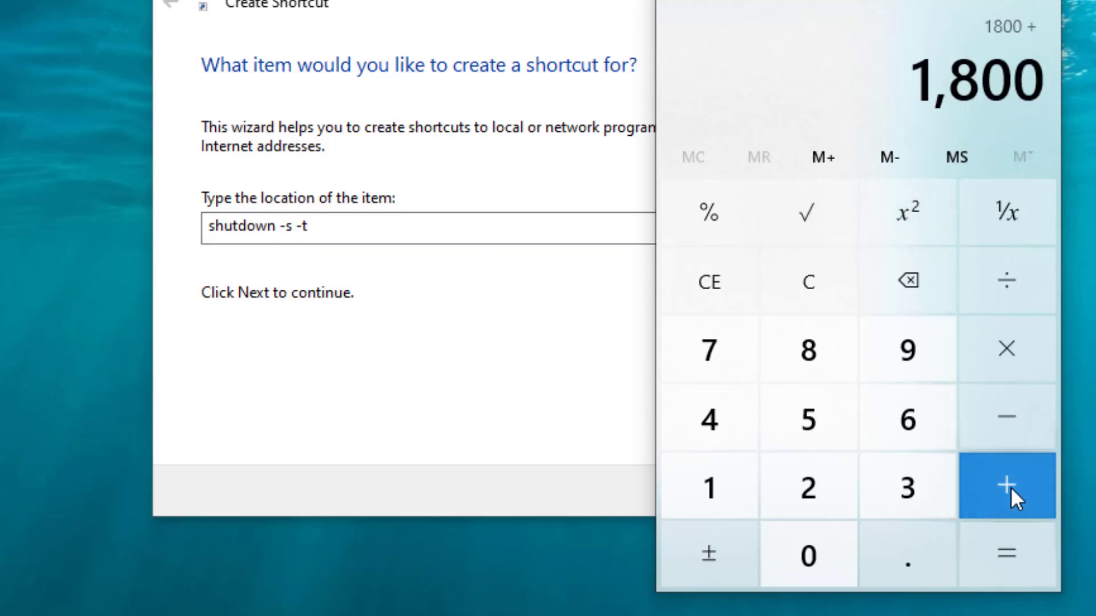
click(710, 490)
click(826, 347)
double_click(808, 551)
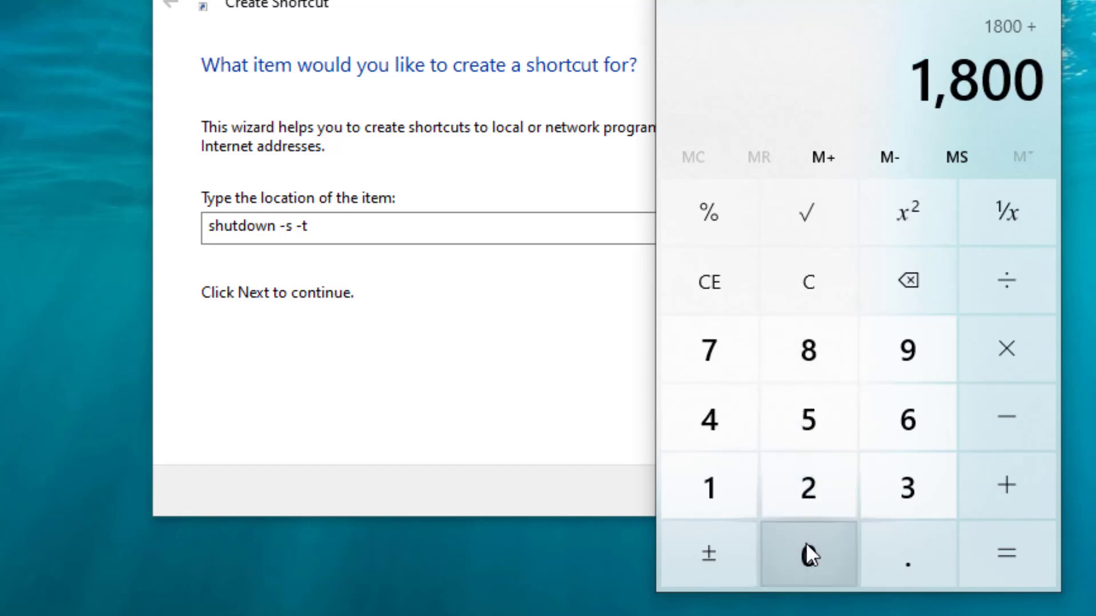
click(998, 578)
drag(912, 67, 1046, 74)
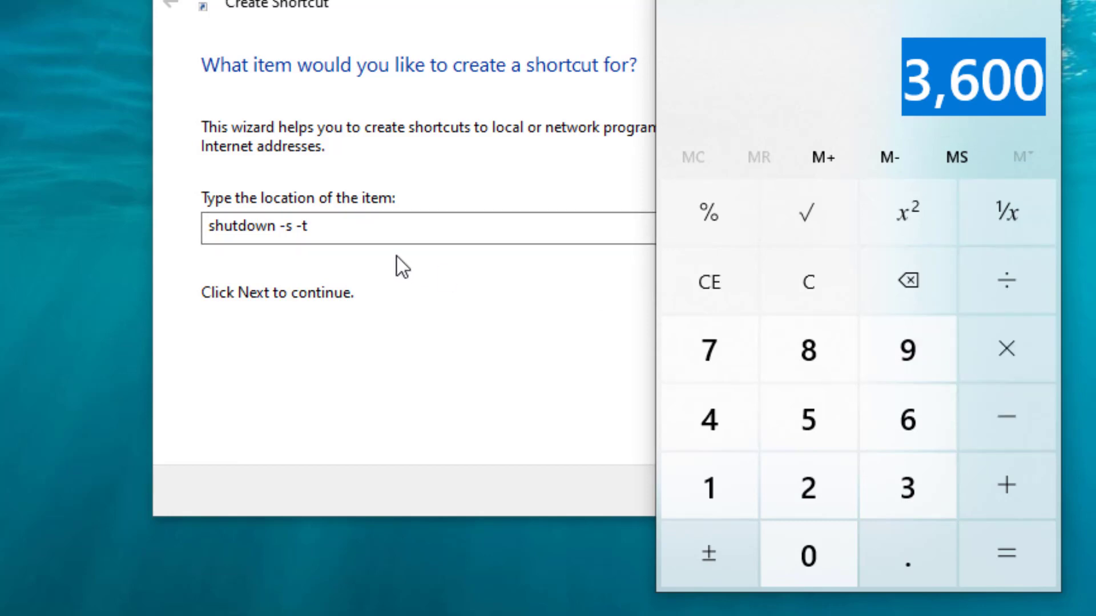
- Complete the shortcut's item location as "shutdown -s -t 3600" and continue to the naming page
click(376, 225)
text(3600)
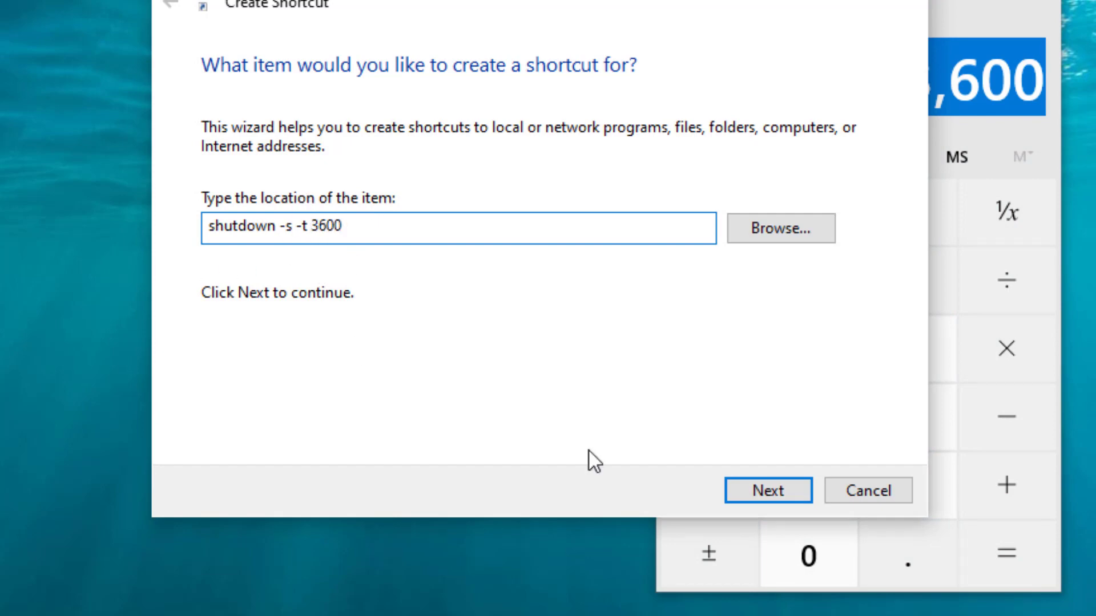
click(779, 491)
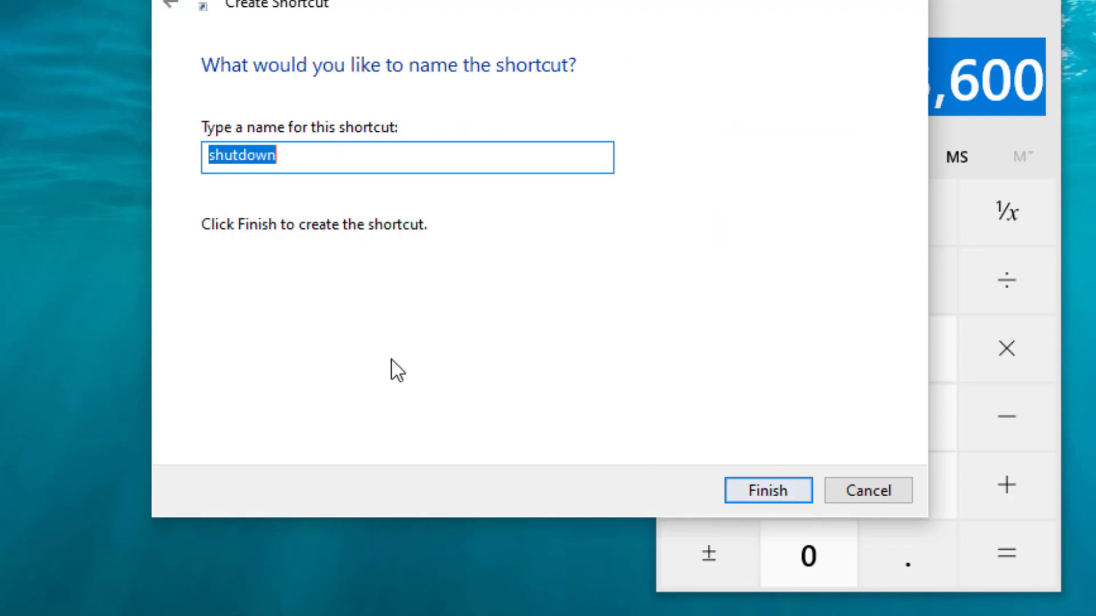
- Name the shortcut "Autoshutdown (1 hour)" and finish creating it
text(Autos)
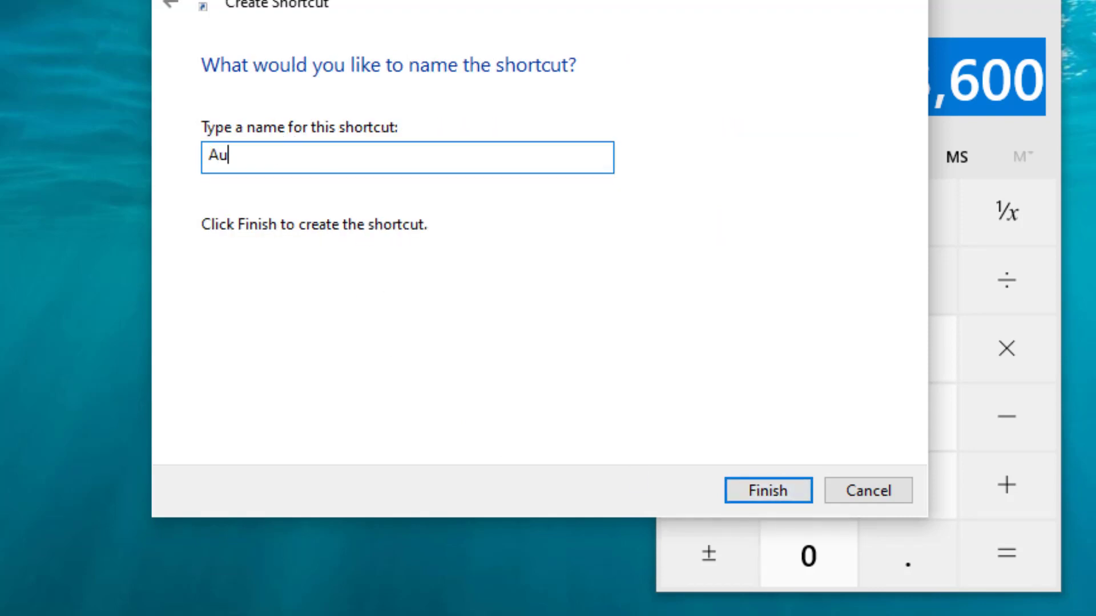
text(hutdown)
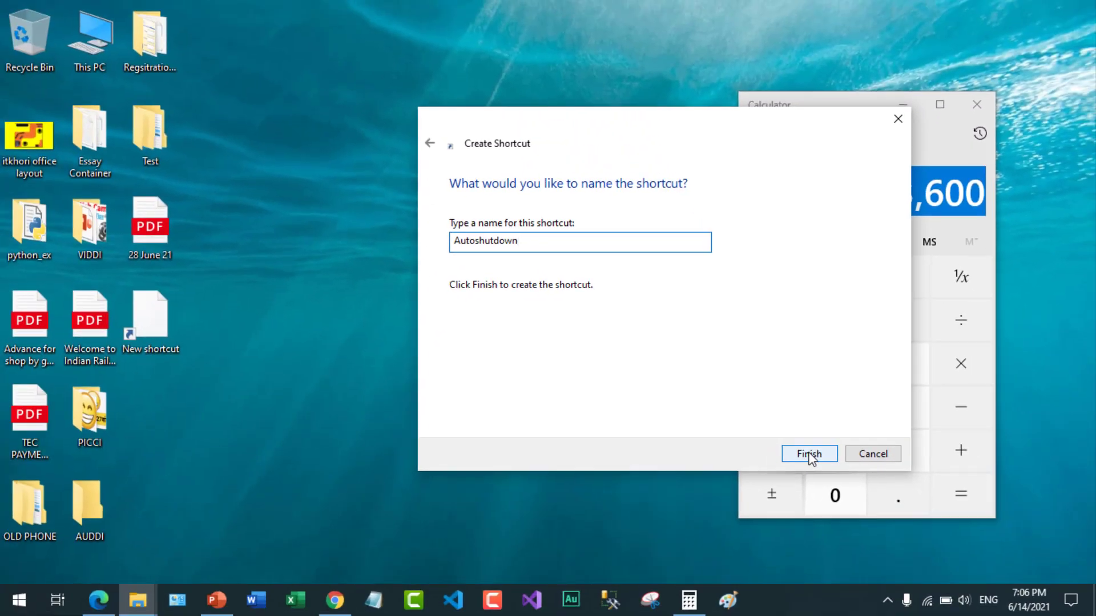
text( (1Ho)
key(BackSpace)
key(BackSpace)
text(hour))
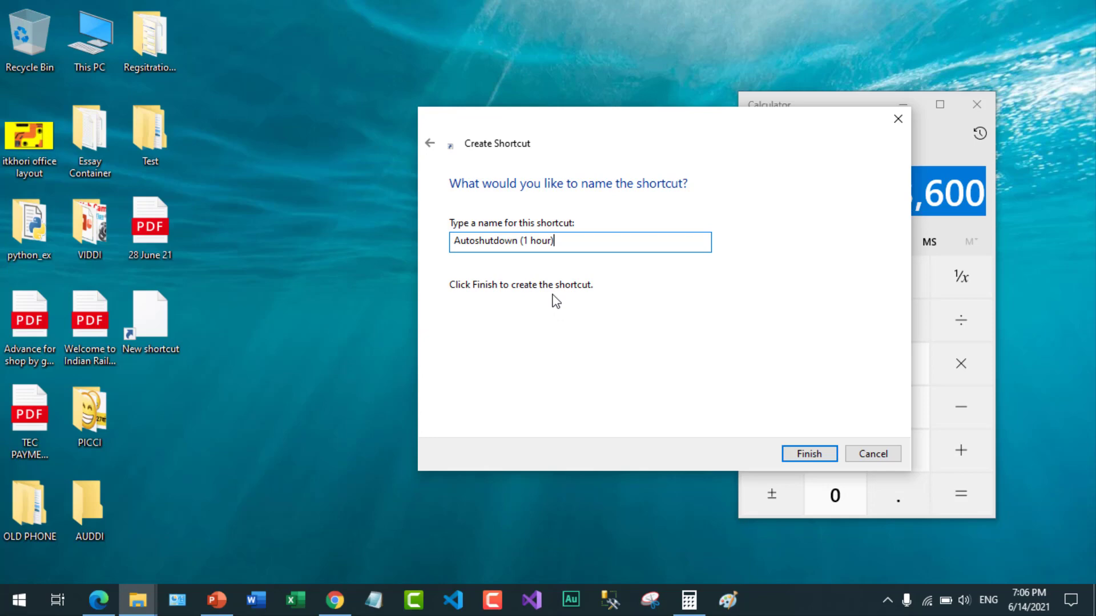
click(806, 452)
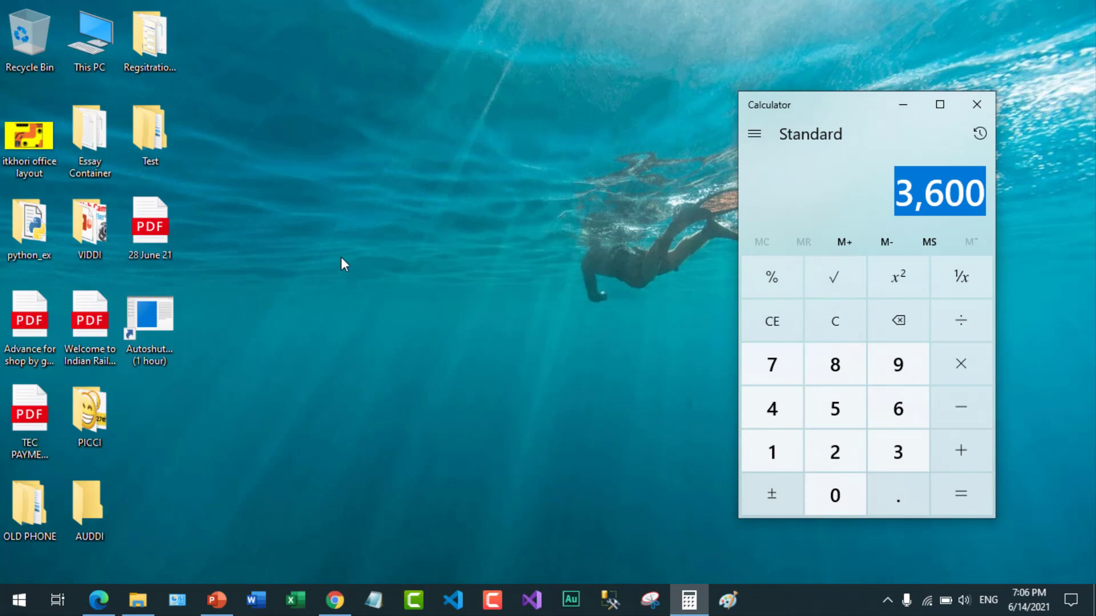
- Move the Autoshutdown shortcut below the "28 June 21" PDF on the desktop and close Calculator
click(153, 321)
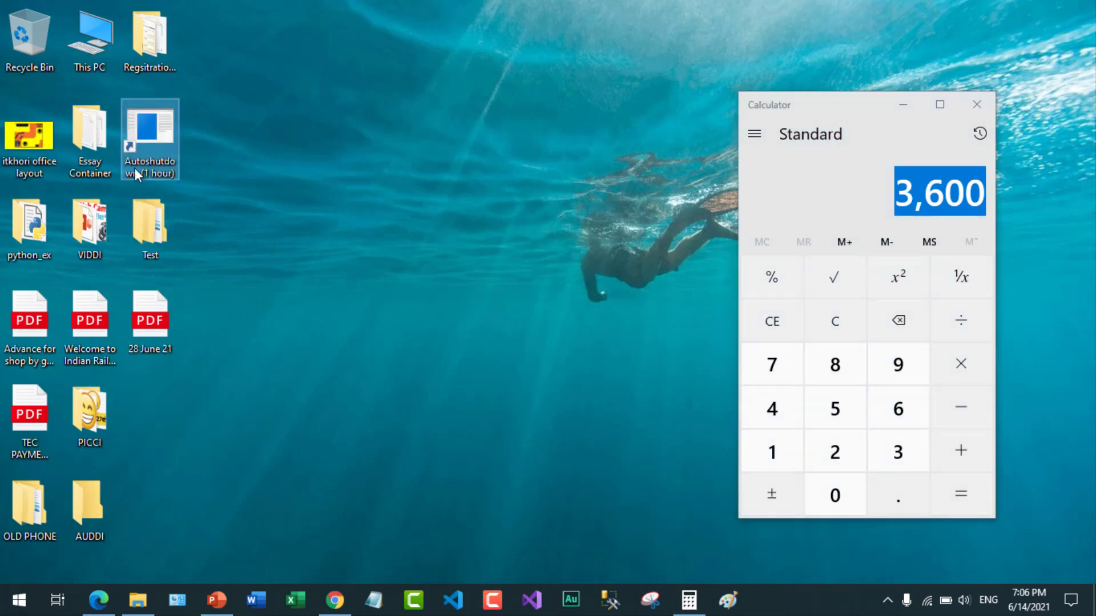
mouse_move(157, 149)
mouse_down()
mouse_move(306, 402)
mouse_move(165, 395)
mouse_up()
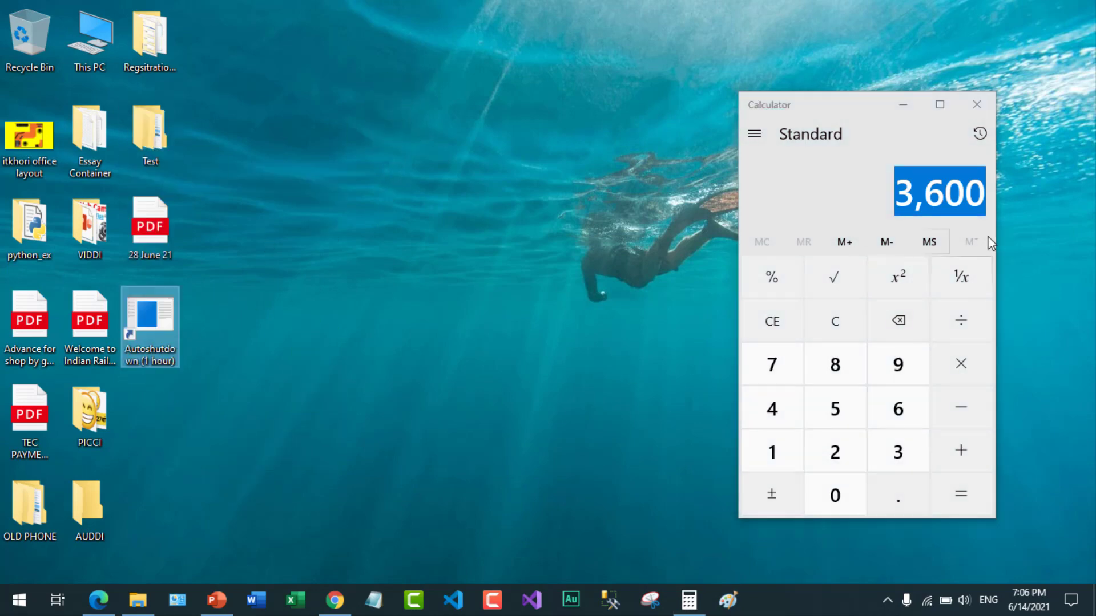
click(977, 105)
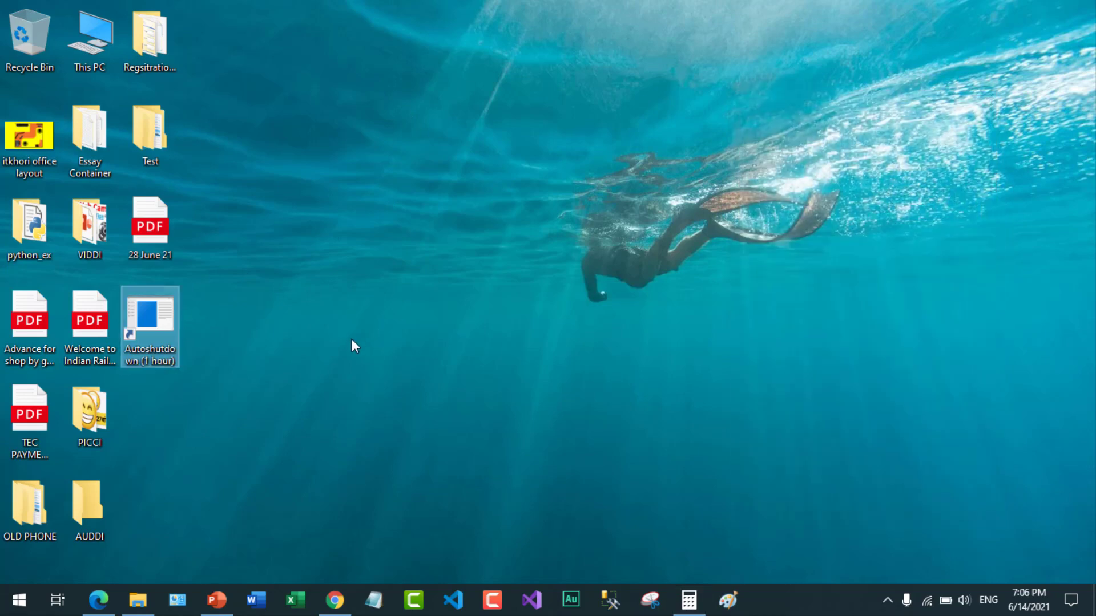
- Change the Autoshutdown (1 hour) shortcut's icon to the blue globe from the SHELL32 icon list and apply the change
right_click(155, 332)
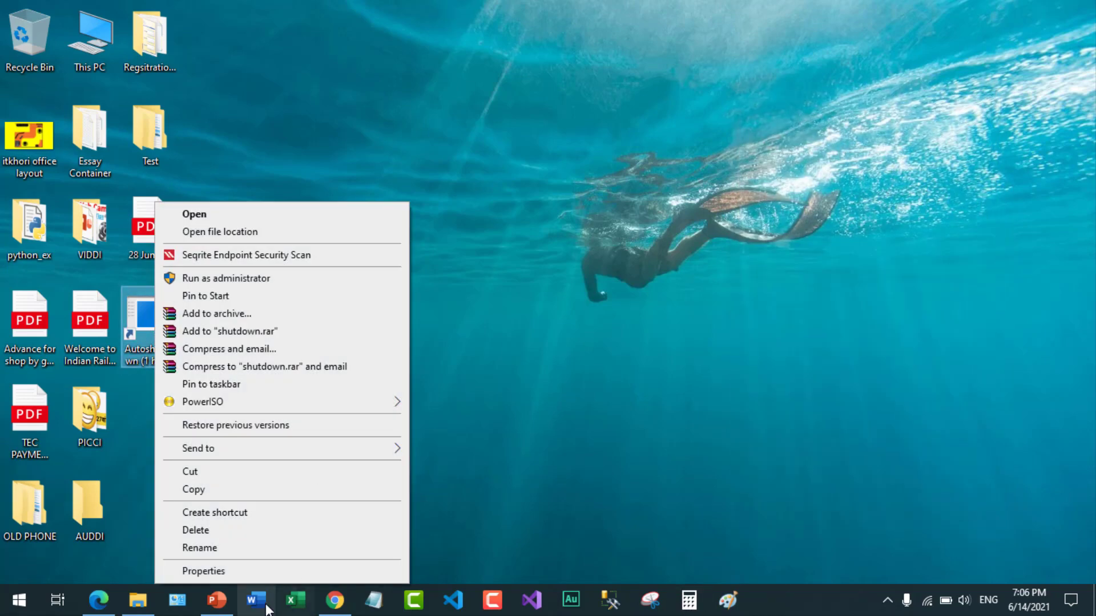
click(230, 573)
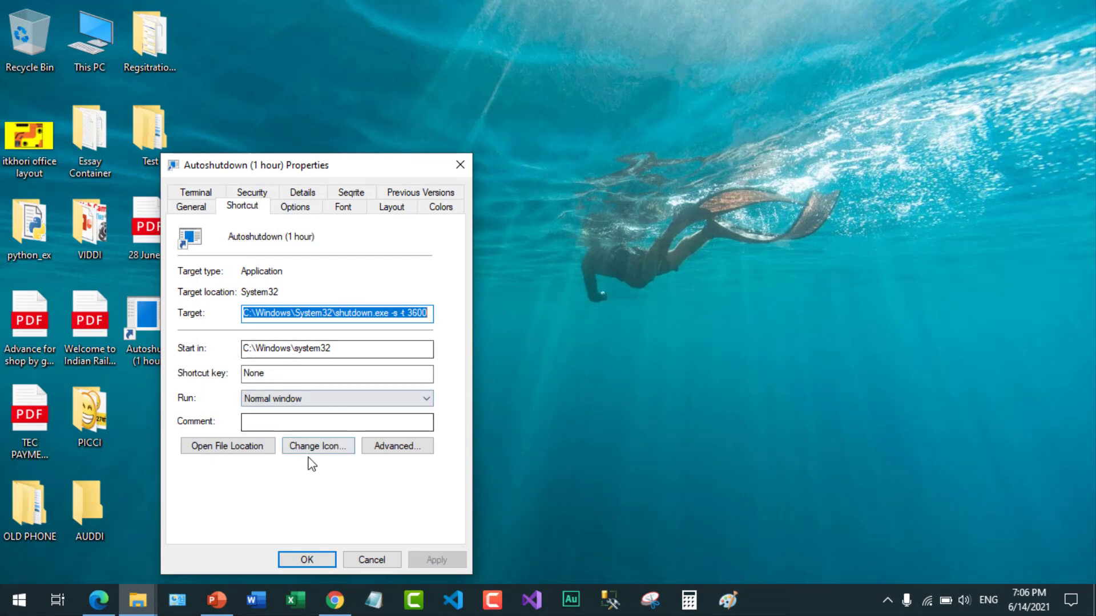
click(325, 447)
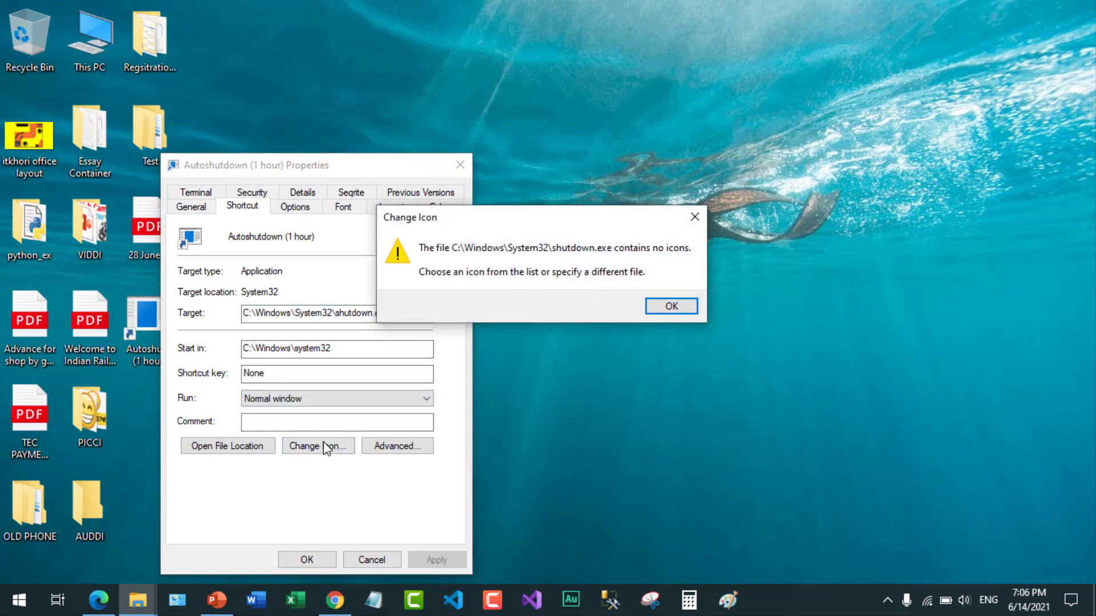
click(671, 308)
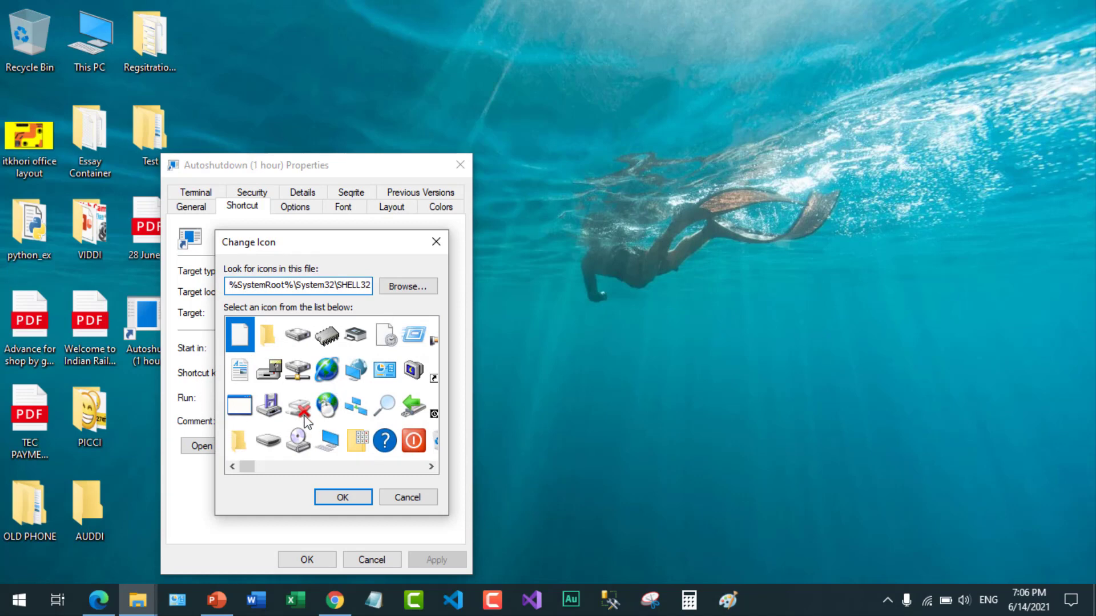
click(331, 369)
click(342, 499)
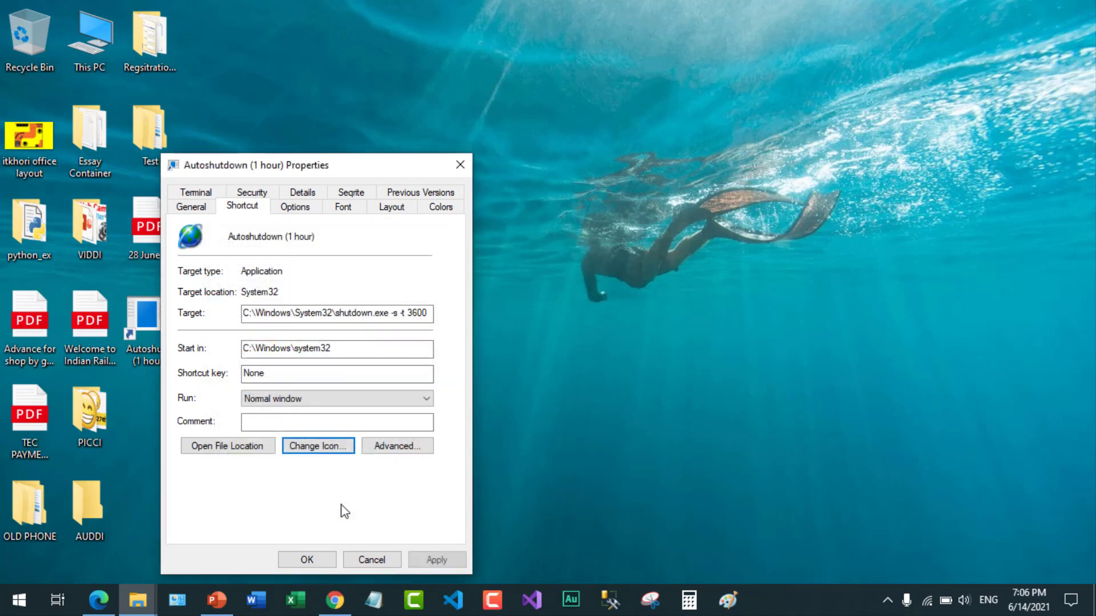
click(435, 559)
click(319, 558)
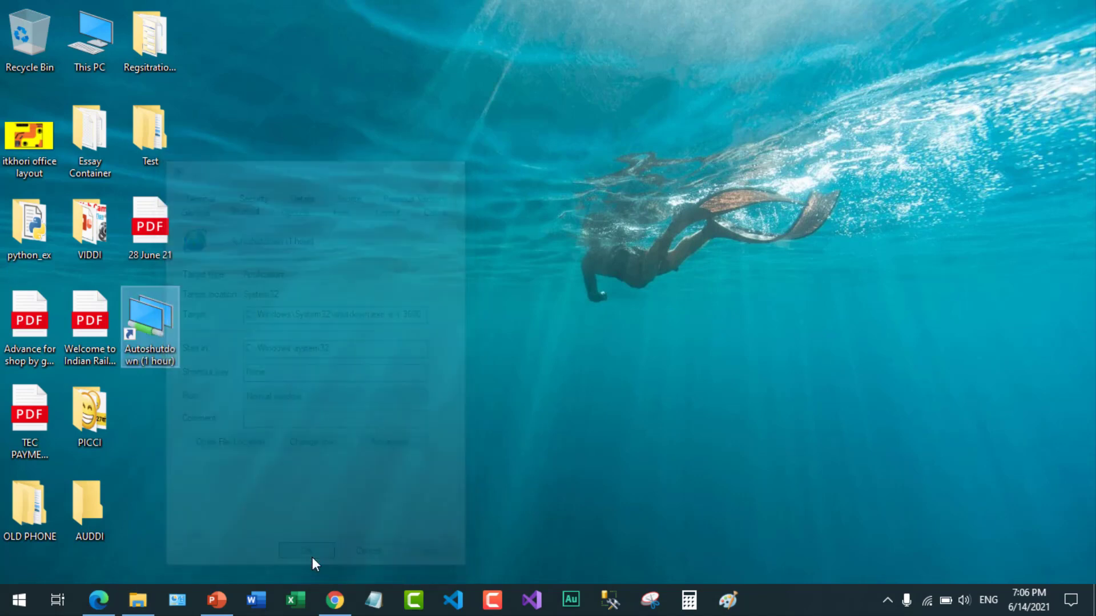
- Refresh the desktop and run the Autoshutdown (1 hour) shortcut to start the shutdown timer
right_click(333, 269)
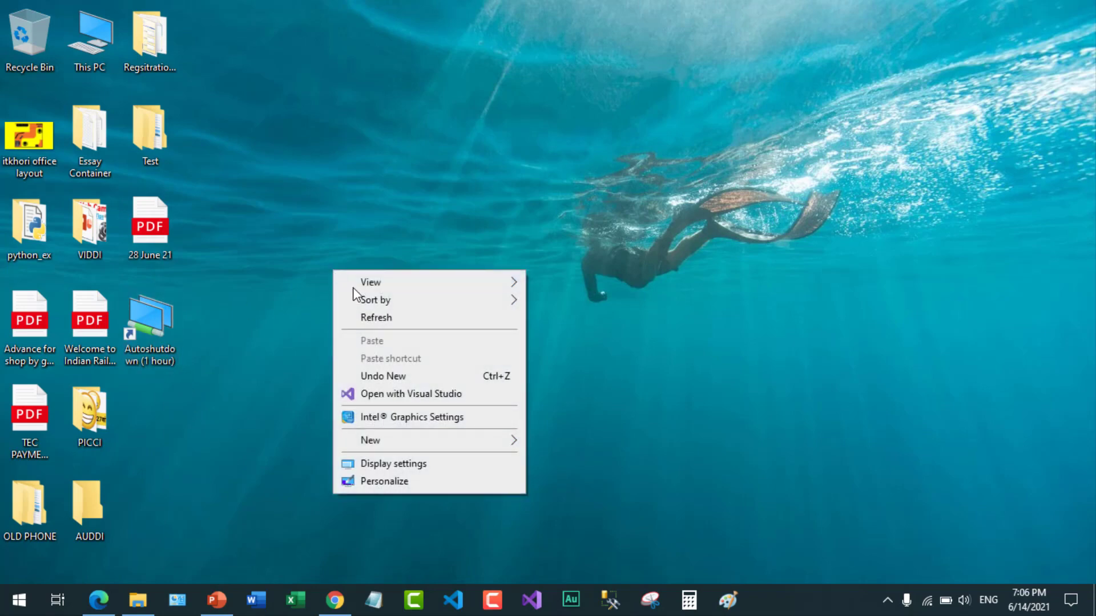
click(368, 317)
click(152, 324)
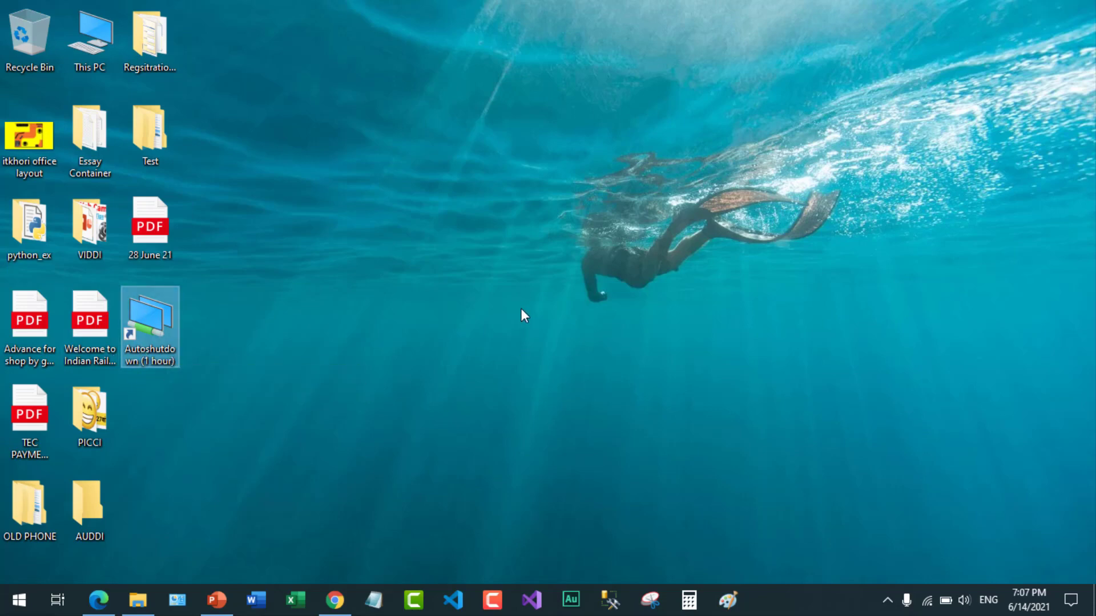
right_click(550, 311)
click(588, 358)
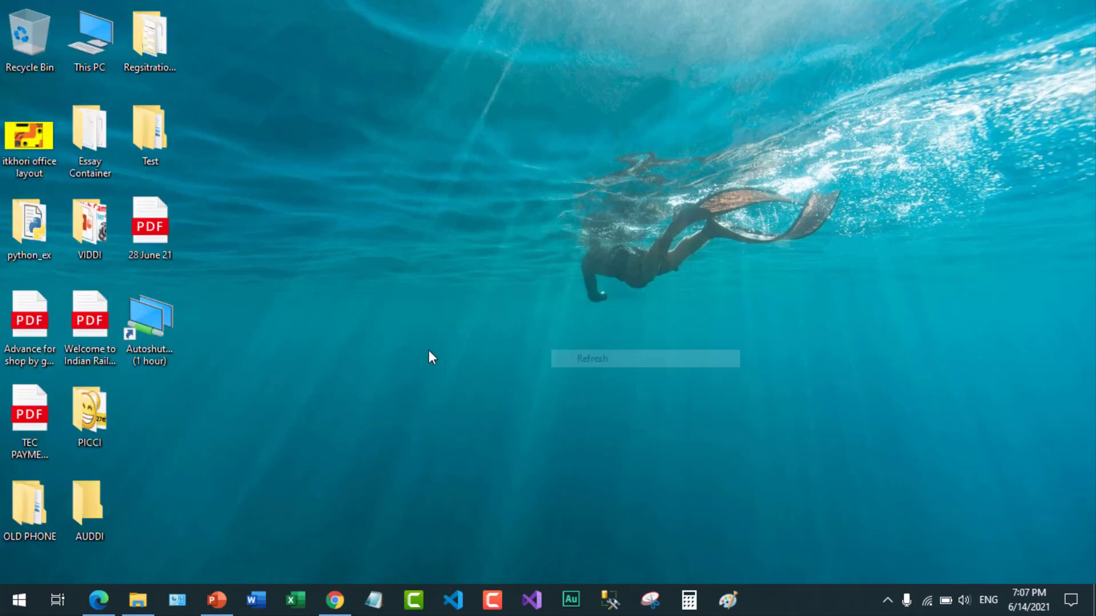
double_click(147, 335)
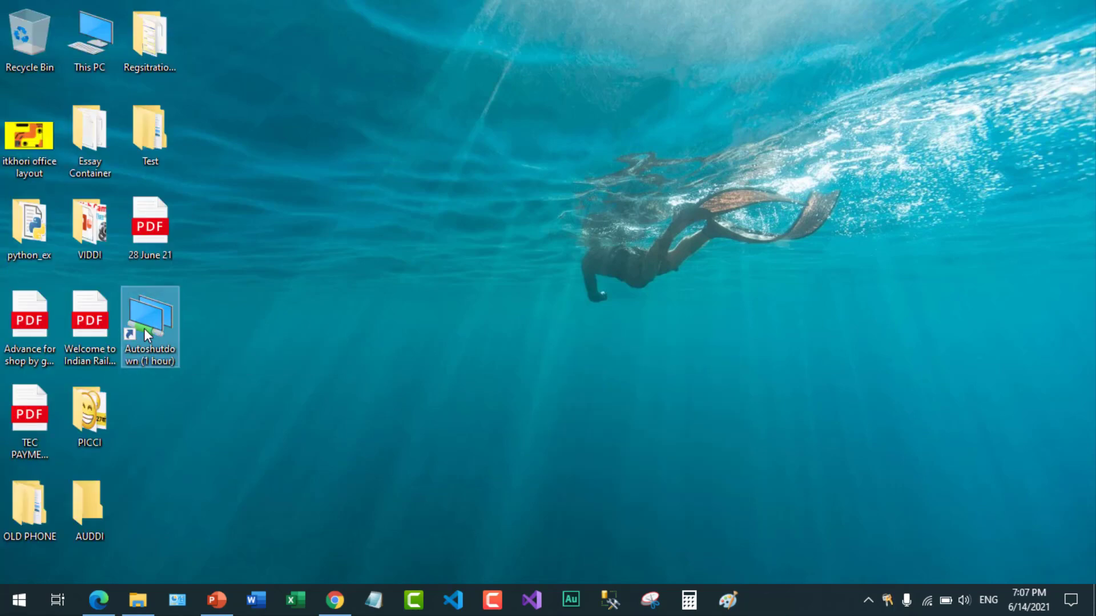